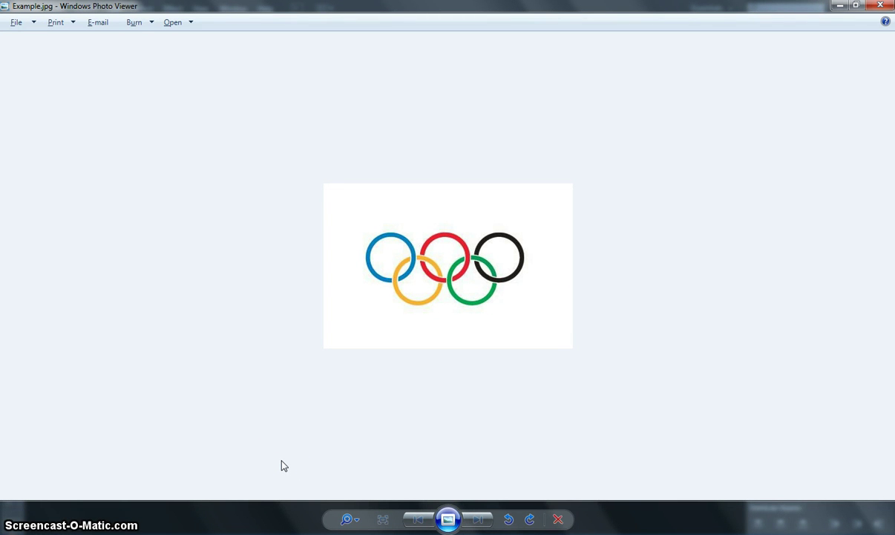
# Step: Switch from the Olympic rings reference image to Adobe Illustrator
pyautogui.hotkey('alt', 'Tab')
# Step: Set up a new Print-profile A4 landscape document with 3 mm bleed
pyautogui.click(37, 9)
pyautogui.click(45, 20)
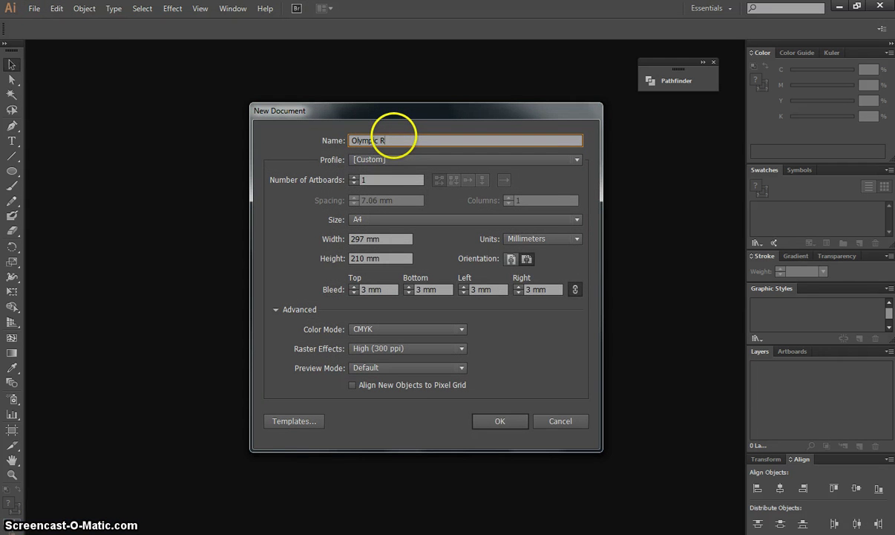
pyautogui.click(392, 156)
pyautogui.click(392, 187)
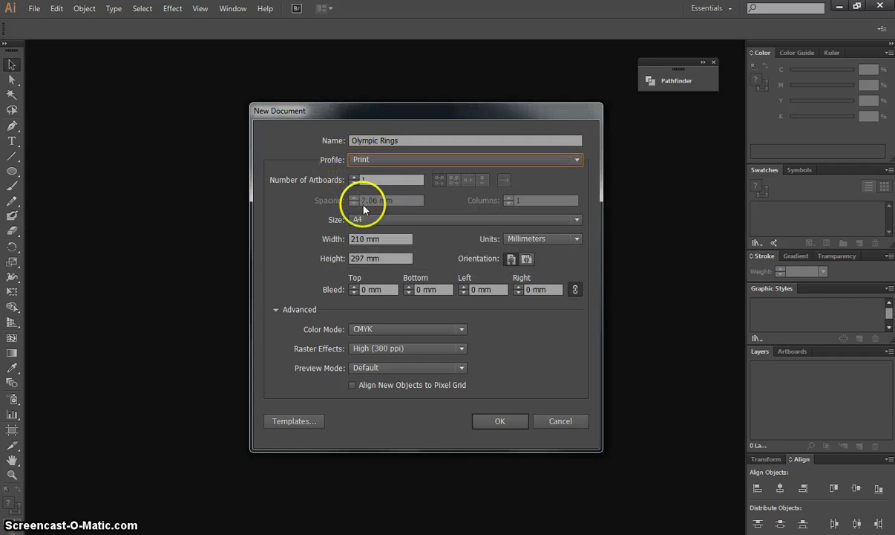
pyautogui.click(526, 259)
pyautogui.click(352, 290)
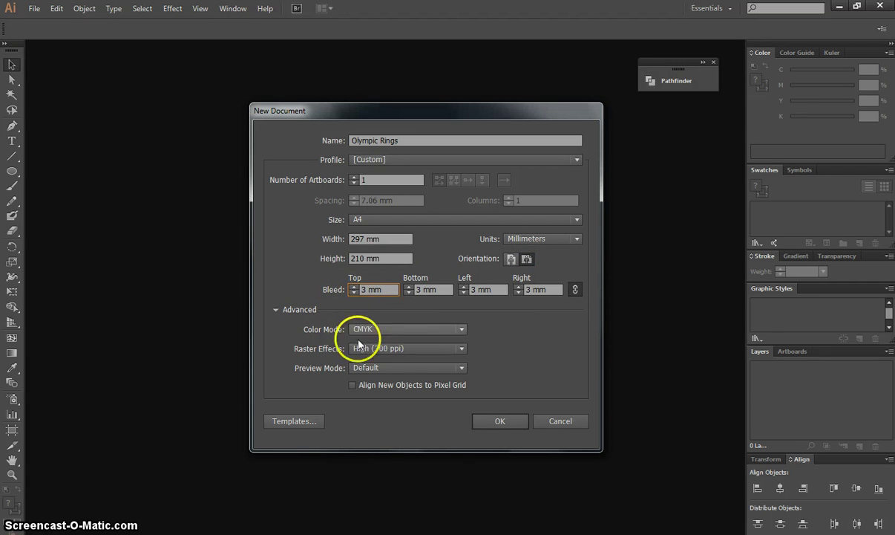
# Step: Create the document, then choose the Ellipse tool with a blue fill
pyautogui.click(505, 421)
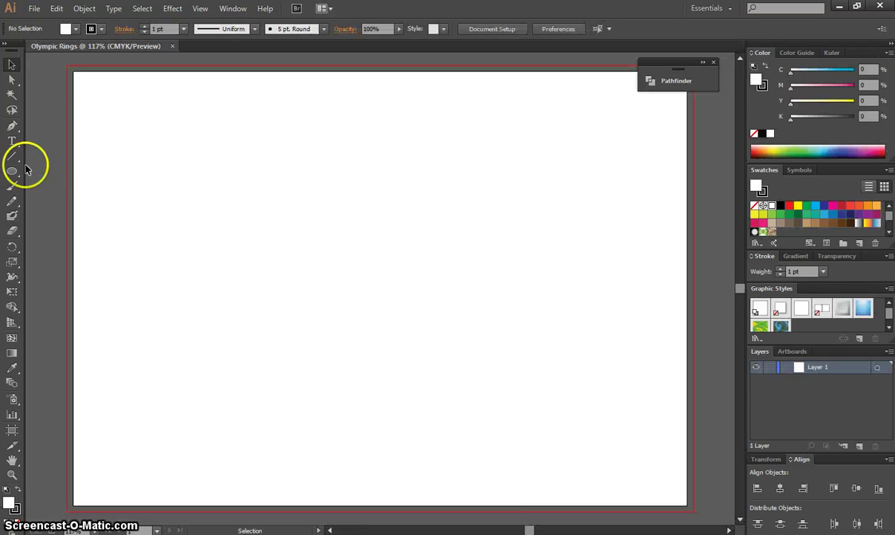
pyautogui.moveTo(13, 171); pyautogui.dragTo(115, 193)
pyautogui.click(68, 30)
pyautogui.click(95, 58)
pyautogui.click(91, 29)
# Step: Set the stroke to None and draw a 71.159 mm blue circle on the left
pyautogui.click(92, 29)
pyautogui.click(8, 49)
pyautogui.click(94, 29)
pyautogui.moveTo(140, 182); pyautogui.dragTo(265, 321)
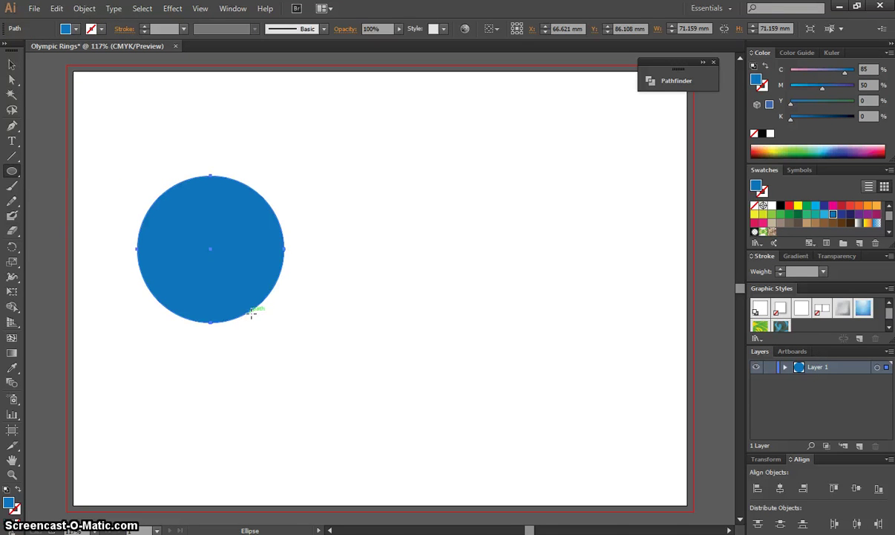
pyautogui.click(11, 65)
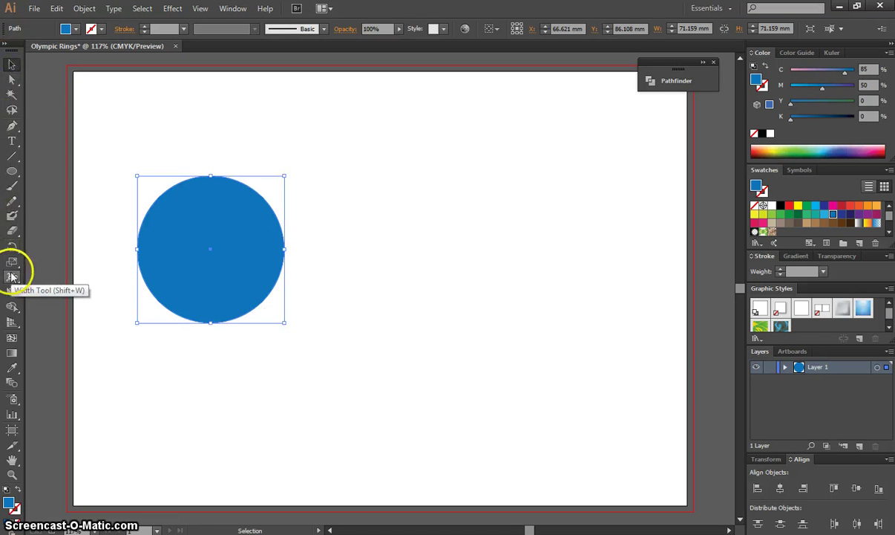
# Step: Make an 80% uniform scaled copy of the blue circle, 56.927 mm across, centred on the original
pyautogui.click(12, 262)
pyautogui.click(12, 264)
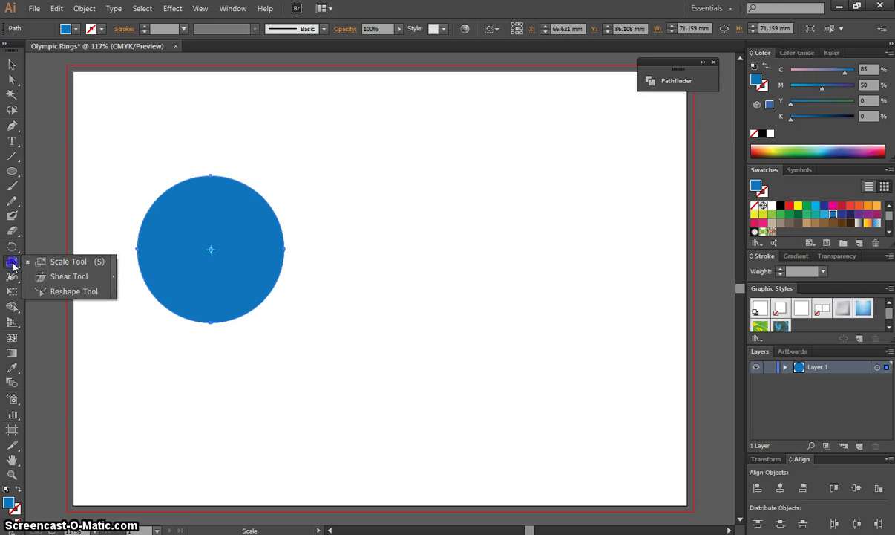
pyautogui.click(61, 262)
pyautogui.press('Return')
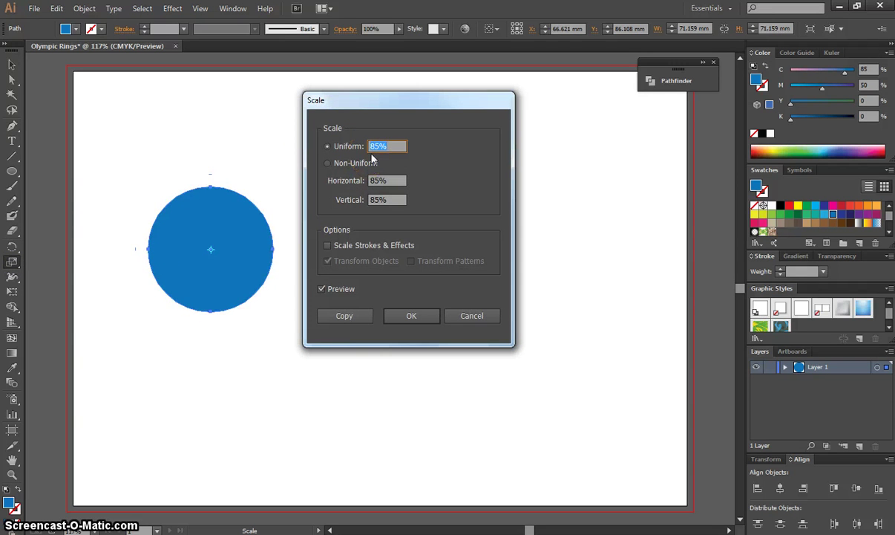
pyautogui.click(369, 147)
pyautogui.write('80')
pyautogui.click(326, 146)
pyautogui.click(377, 145)
pyautogui.click(378, 143)
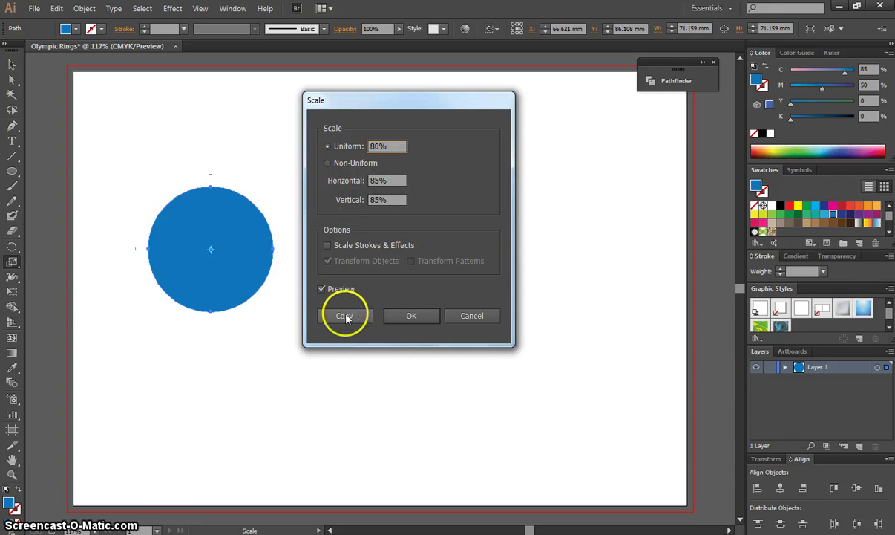
pyautogui.click(344, 315)
pyautogui.click(9, 66)
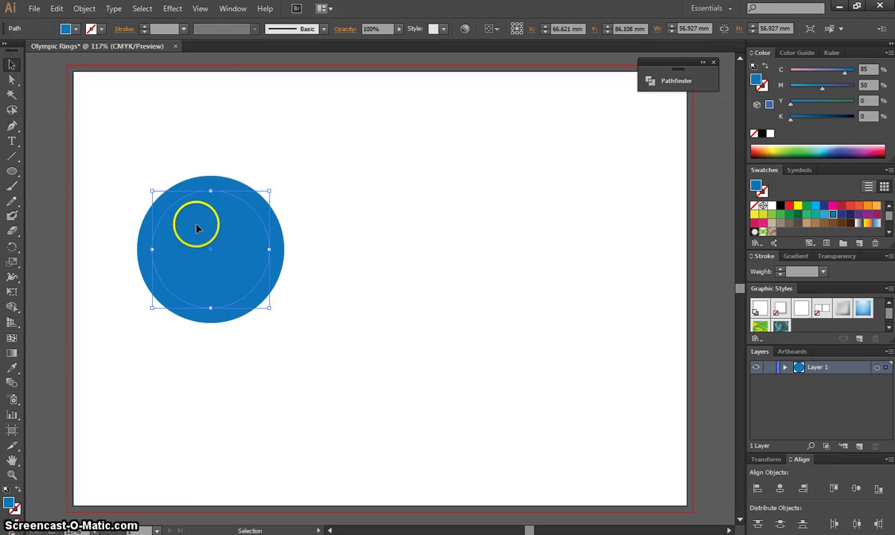
# Step: Select both circles with Select > All
pyautogui.click(786, 367)
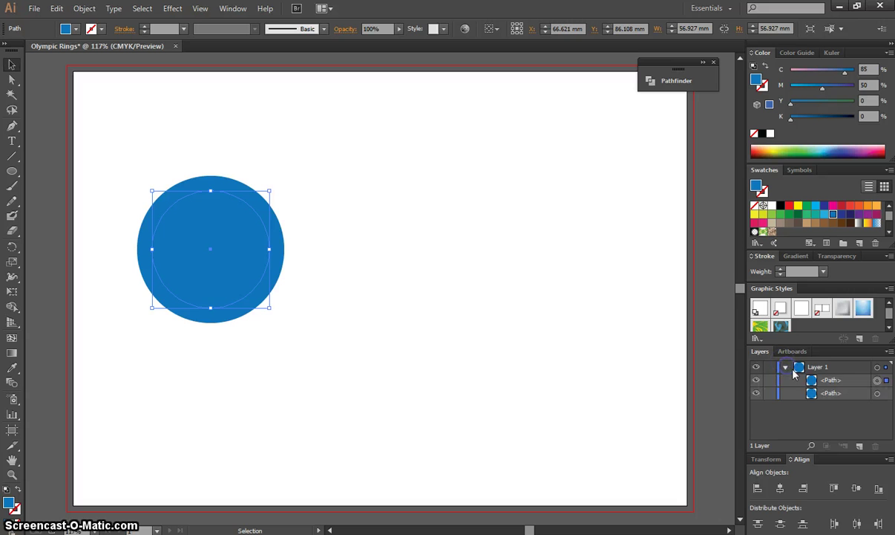
pyautogui.click(817, 393)
pyautogui.click(294, 193)
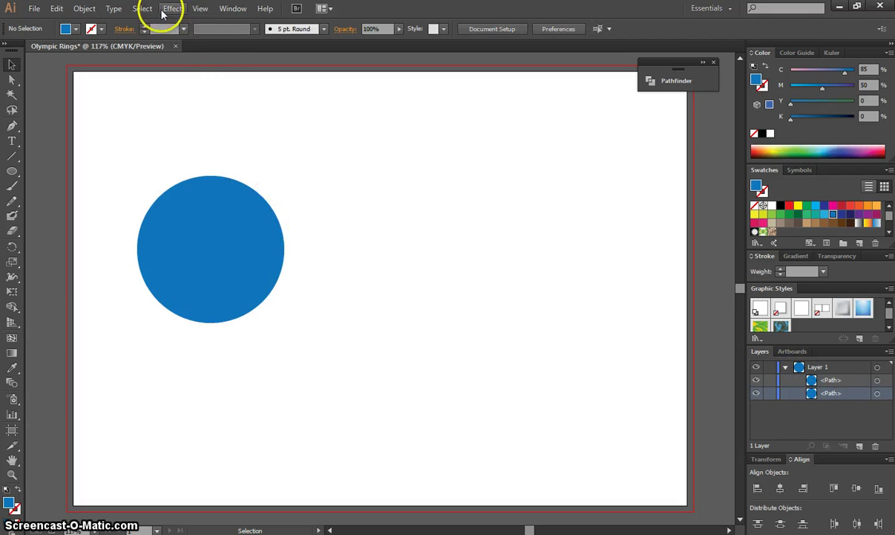
pyautogui.click(141, 9)
pyautogui.click(155, 23)
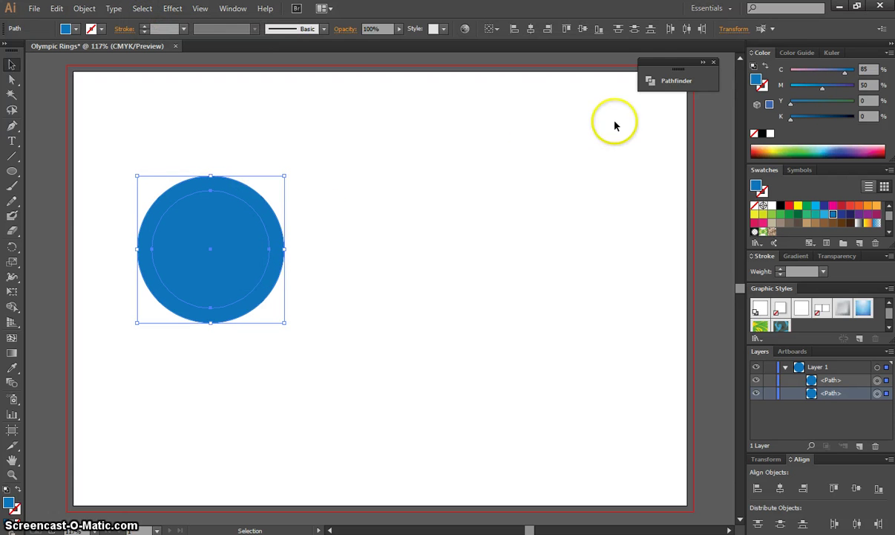
# Step: Apply Pathfinder Minus Front to cut the inner circle out, forming a blue ring
pyautogui.click(656, 83)
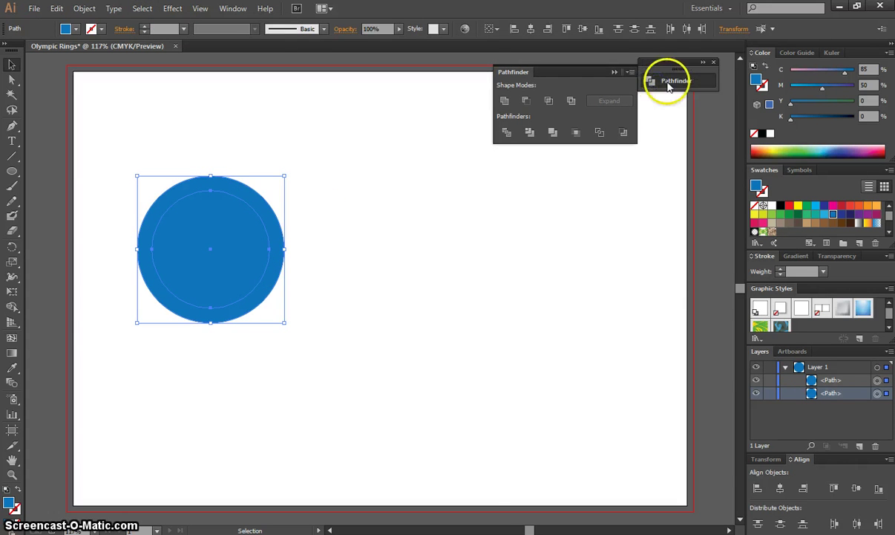
pyautogui.click(232, 8)
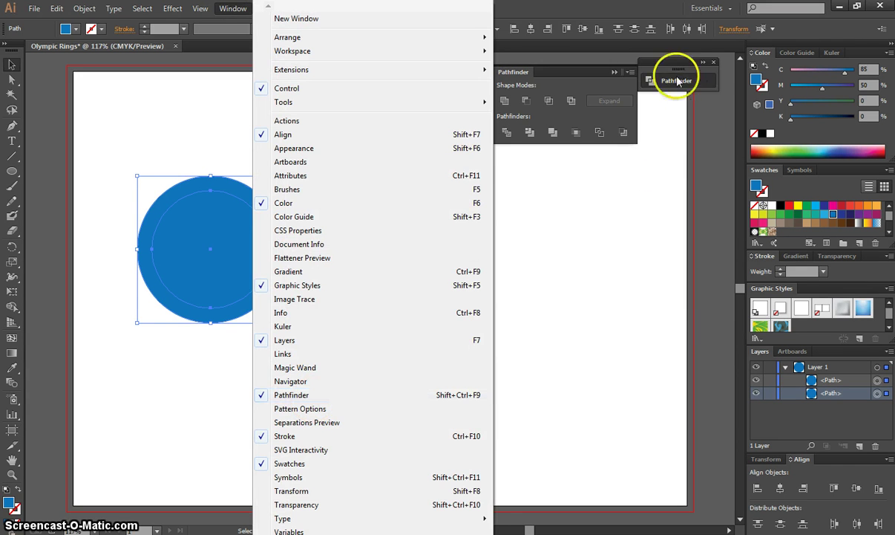
pyautogui.click(662, 62)
pyautogui.moveTo(675, 61); pyautogui.dragTo(678, 80)
pyautogui.click(678, 80)
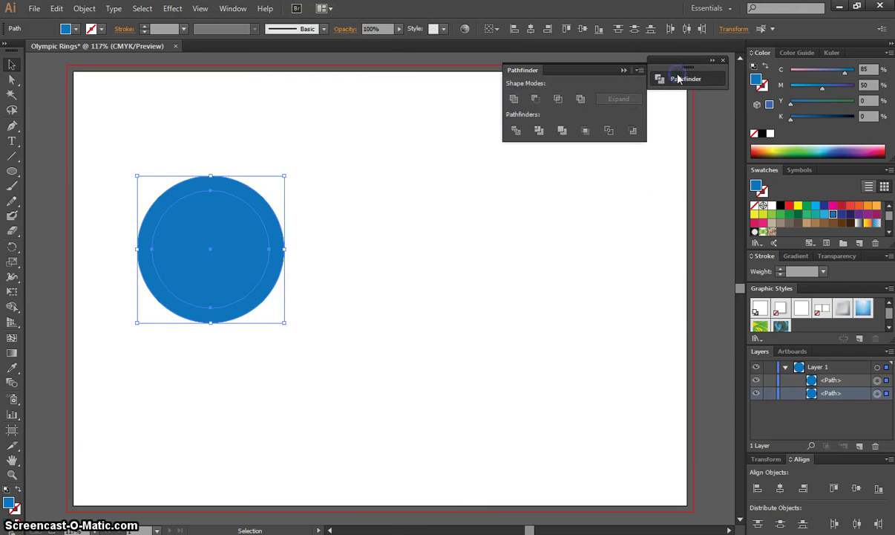
pyautogui.click(535, 100)
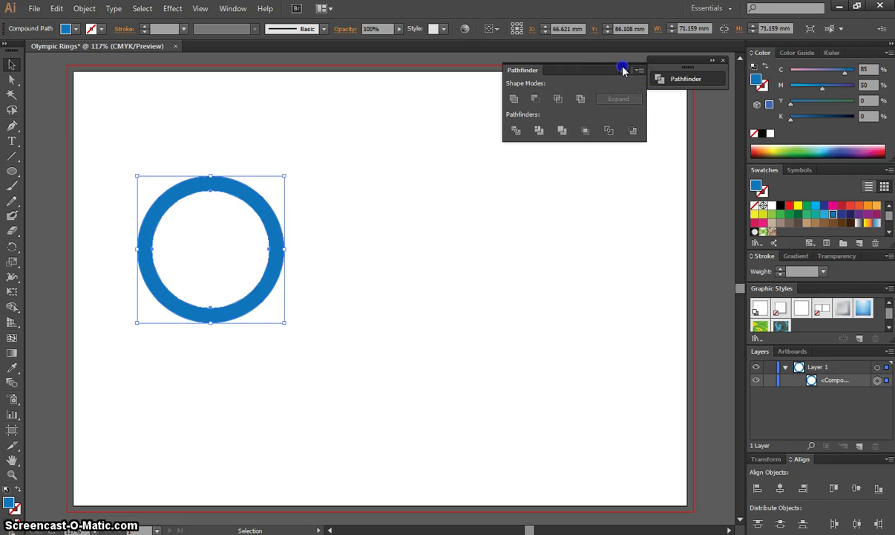
pyautogui.click(702, 74)
# Step: Select the blue ring and Alt-drag a copy to its right
pyautogui.click(320, 120)
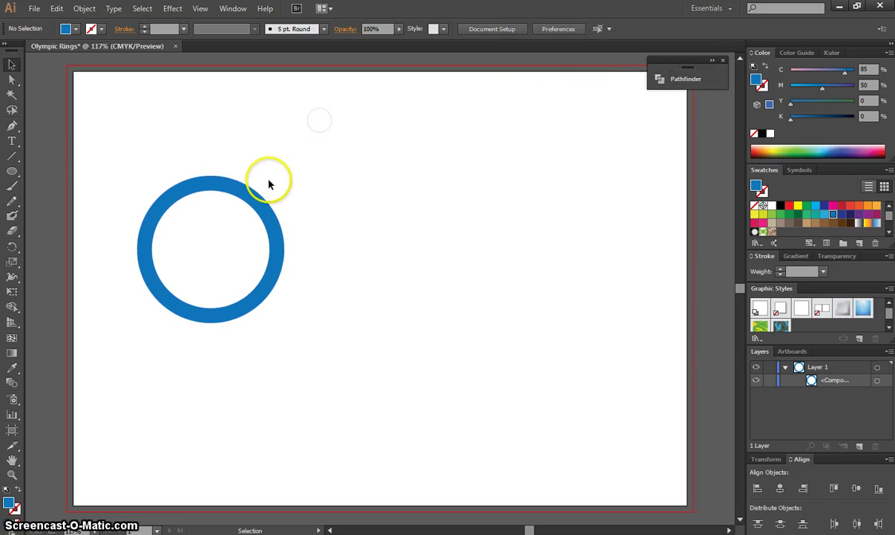
pyautogui.click(249, 191)
pyautogui.click(266, 205)
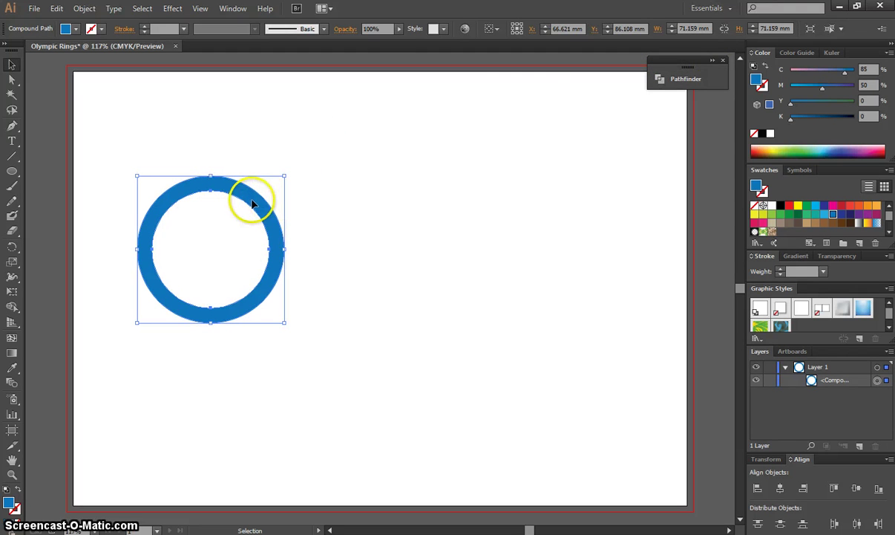
pyautogui.click(266, 198)
pyautogui.click(18, 66)
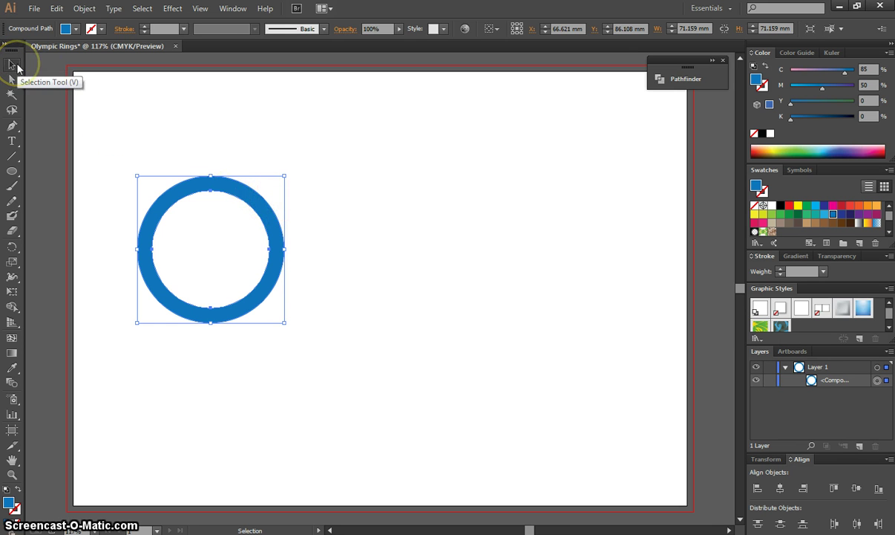
pyautogui.click(210, 184)
pyautogui.click(271, 250)
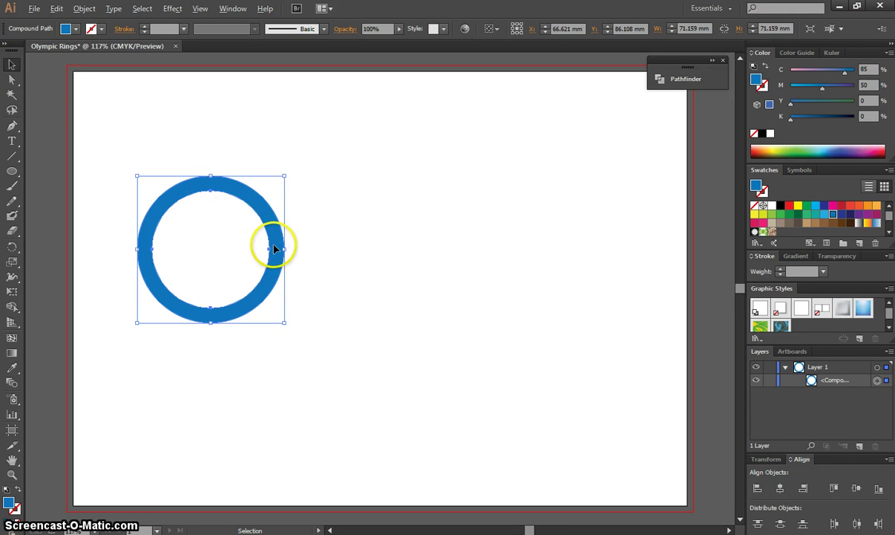
pyautogui.moveTo(274, 249); pyautogui.dragTo(432, 246)
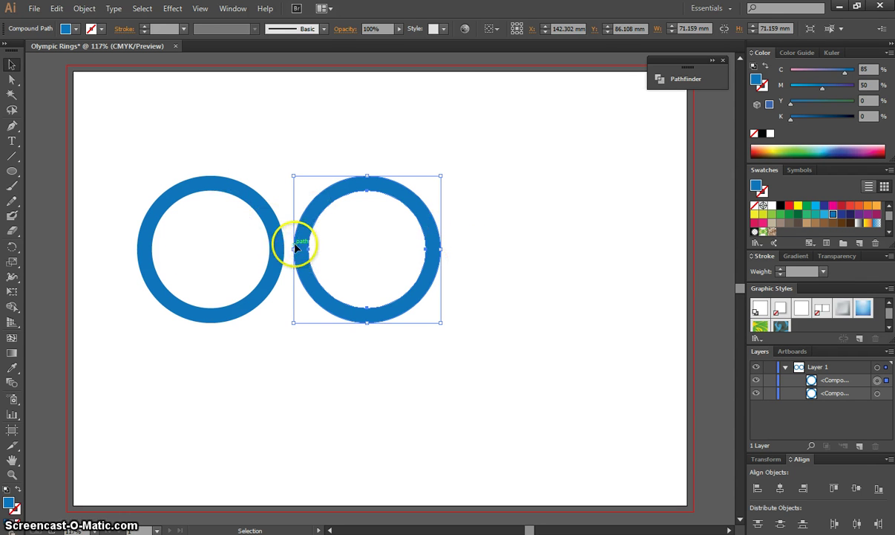
# Step: Alt-drag another copy further right to complete a row of three rings
pyautogui.click(316, 332)
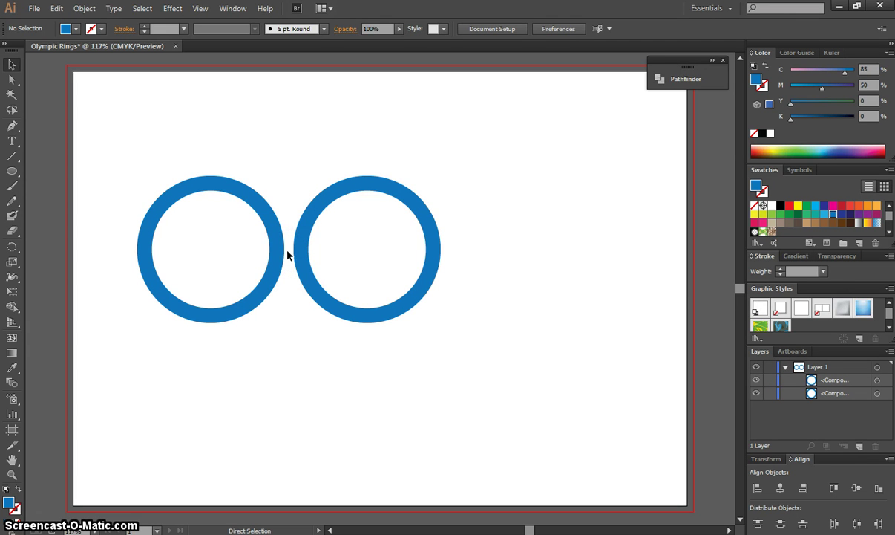
pyautogui.moveTo(308, 236); pyautogui.dragTo(454, 266)
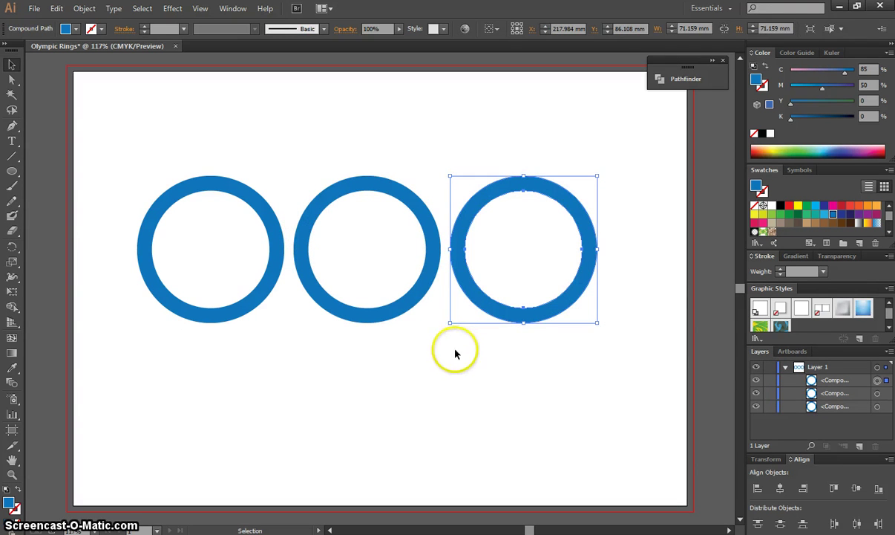
pyautogui.click(463, 376)
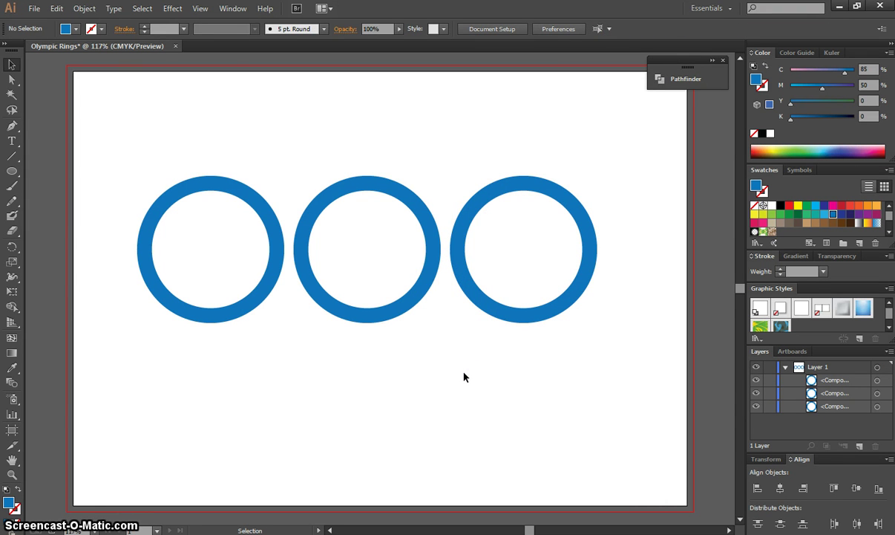
# Step: Copy the middle and right rings into a lower row overlapping between the top three
pyautogui.moveTo(458, 204); pyautogui.dragTo(494, 248)
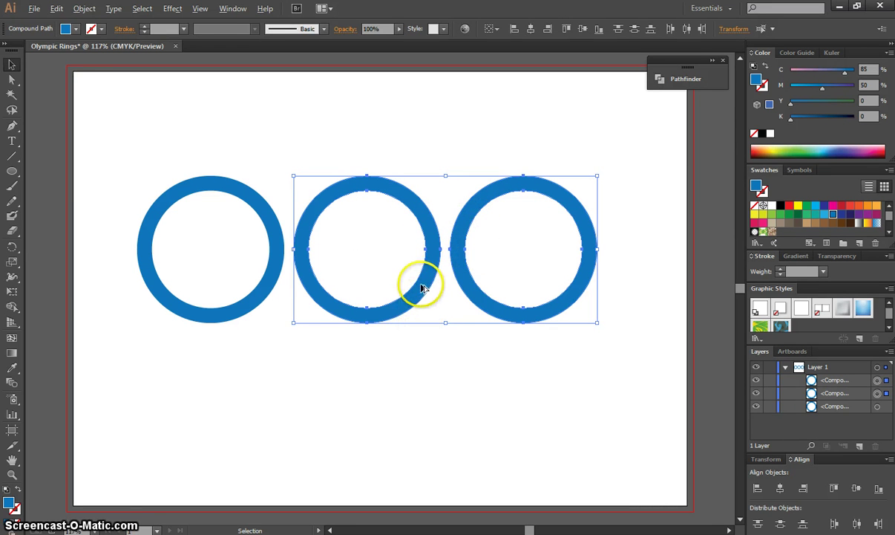
pyautogui.moveTo(420, 289); pyautogui.dragTo(331, 433)
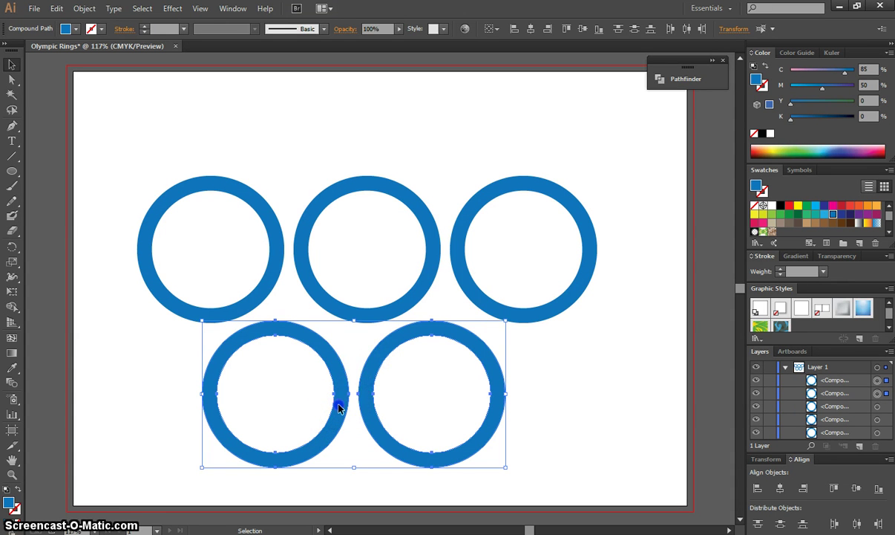
pyautogui.moveTo(338, 407); pyautogui.dragTo(352, 337)
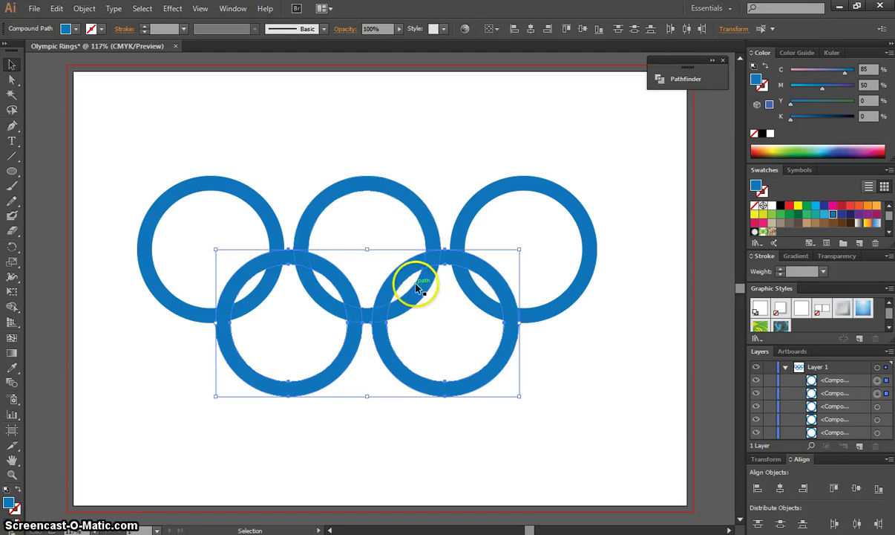
pyautogui.click(597, 386)
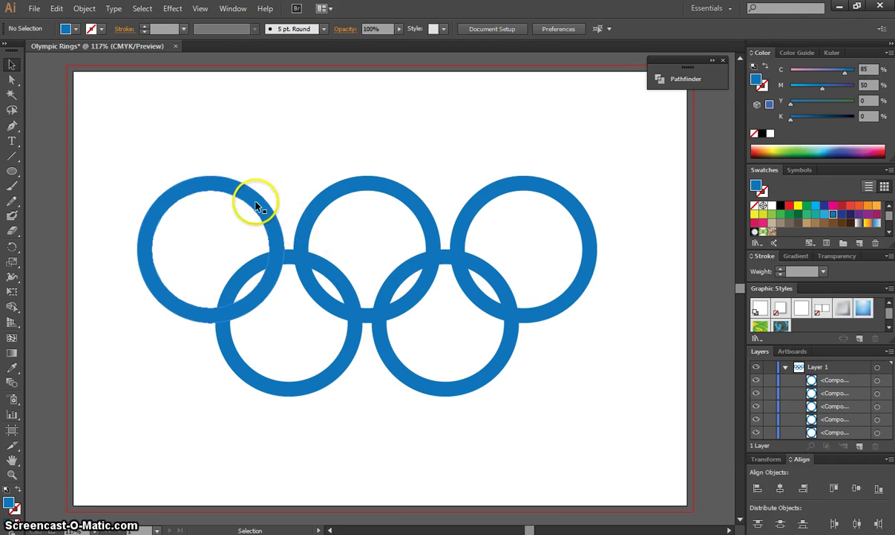
# Step: Colour the top middle ring black, top right red, lower-left yellow and lower-right green
pyautogui.click(355, 187)
pyautogui.click(779, 205)
pyautogui.click(560, 190)
pyautogui.click(789, 205)
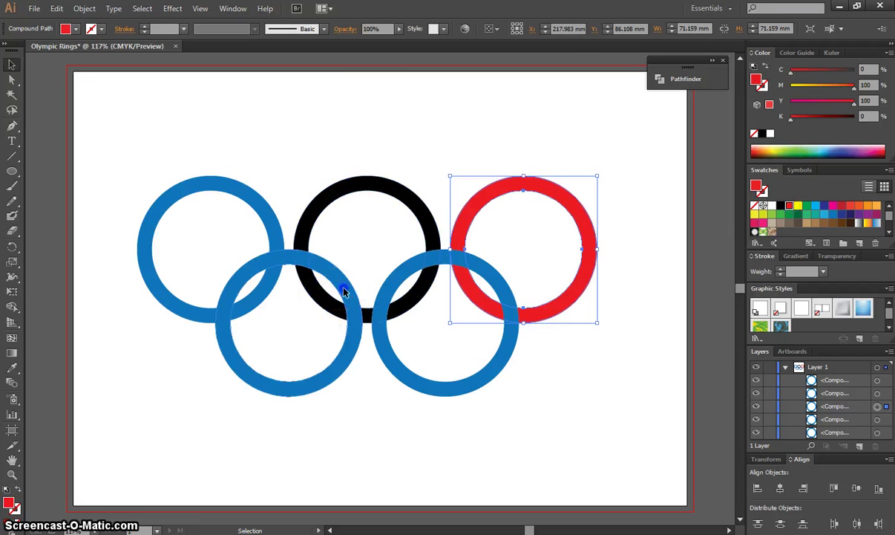
pyautogui.click(344, 291)
pyautogui.click(798, 205)
pyautogui.click(520, 312)
pyautogui.click(807, 205)
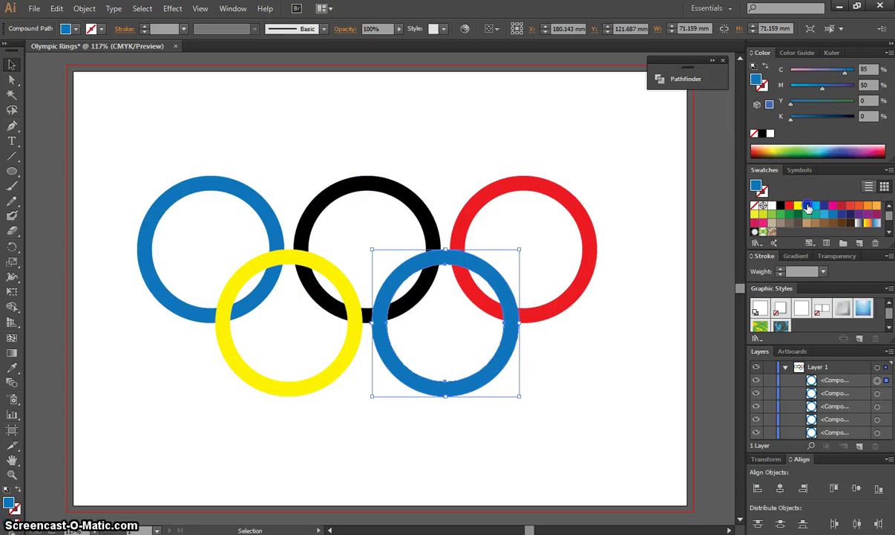
pyautogui.click(807, 207)
pyautogui.click(581, 144)
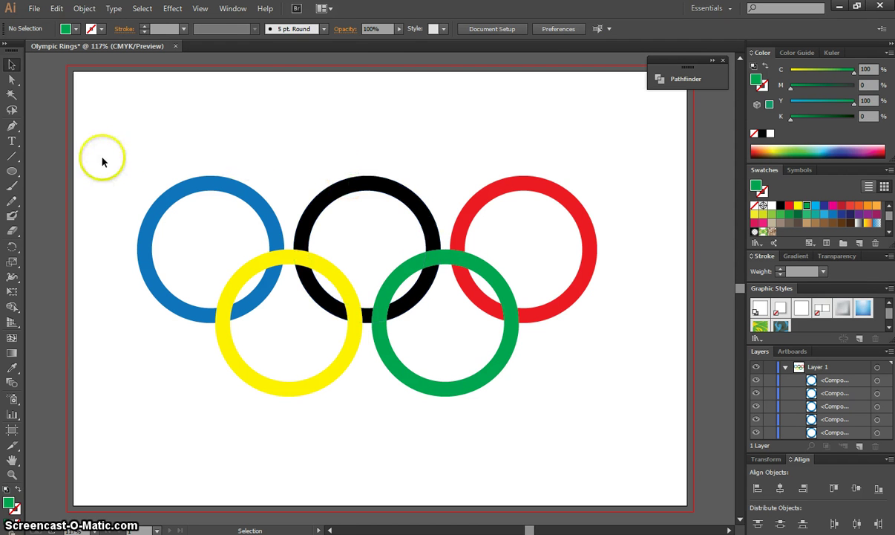
# Step: Marquee-select all five rings and apply Pathfinder Divide
pyautogui.moveTo(101, 157); pyautogui.dragTo(645, 396)
pyautogui.click(687, 79)
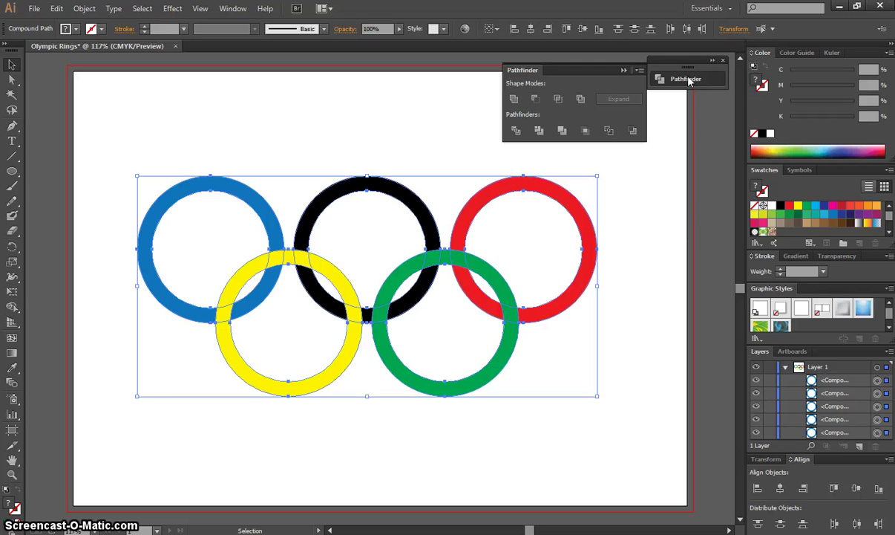
pyautogui.click(517, 131)
pyautogui.click(425, 133)
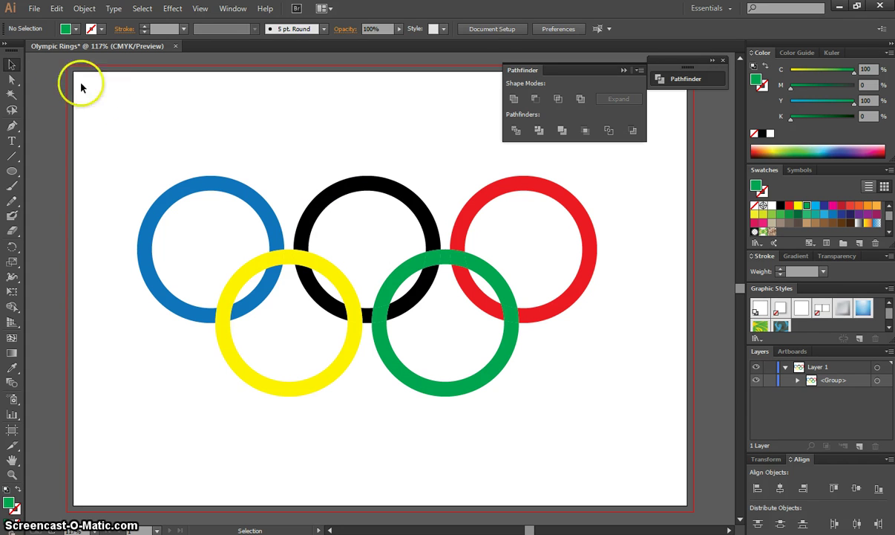
# Step: Using Direct Selection, fill the blue–yellow overlap piece blue
pyautogui.click(15, 83)
pyautogui.moveTo(15, 83); pyautogui.dragTo(70, 83)
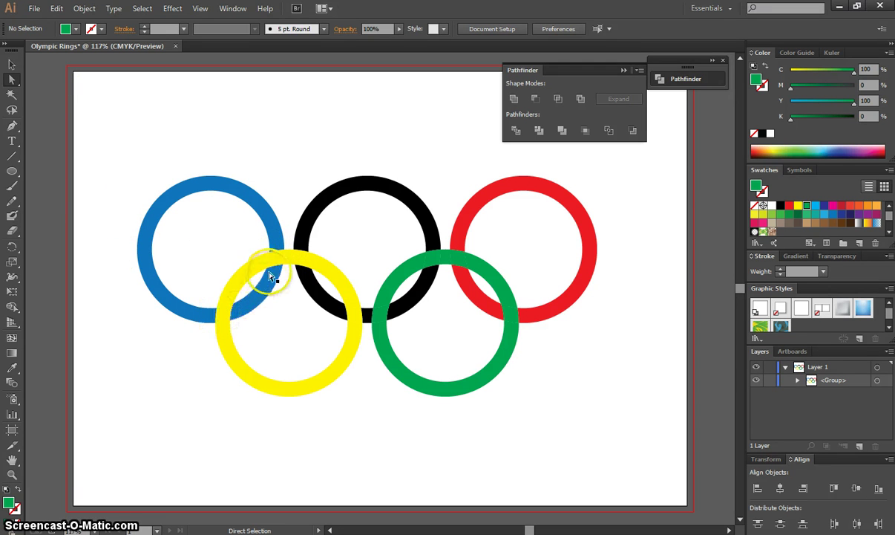
pyautogui.click(275, 258)
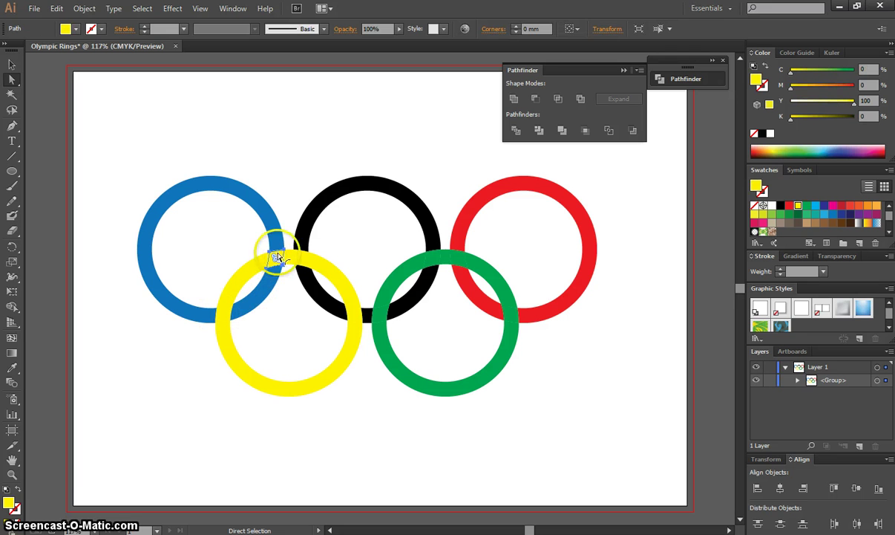
pyautogui.moveTo(275, 258)
pyautogui.mouseDown()
pyautogui.moveTo(349, 259)
pyautogui.moveTo(274, 256)
pyautogui.mouseUp()
pyautogui.click(833, 215)
pyautogui.click(304, 167)
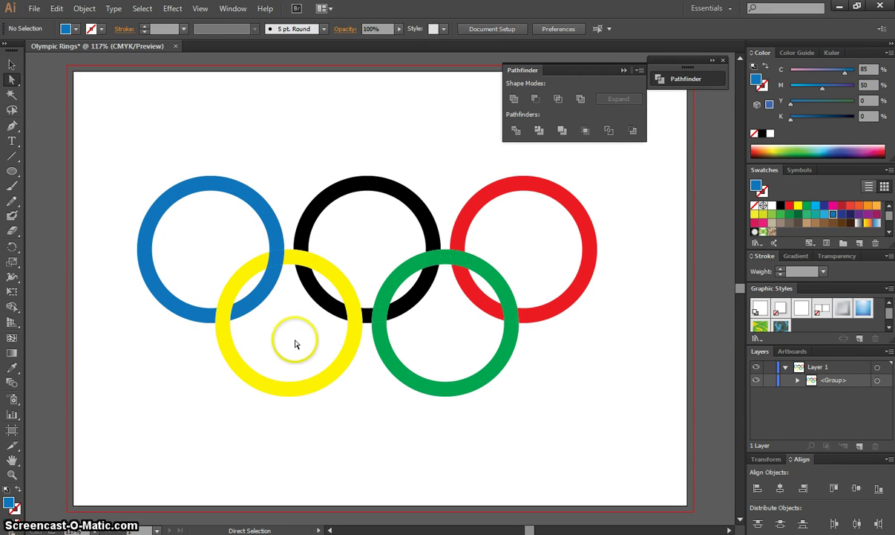
# Step: Fill the yellow–black and black–green overlap pieces black
pyautogui.click(355, 316)
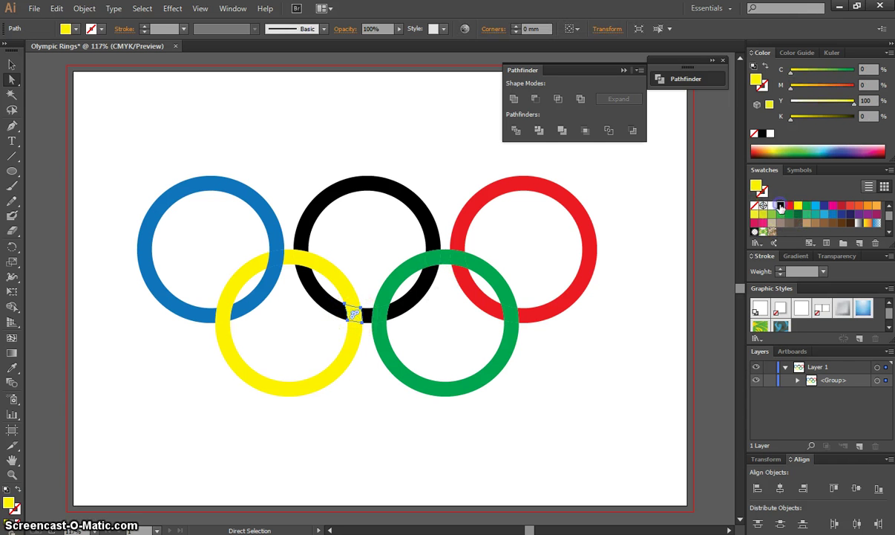
pyautogui.click(781, 206)
pyautogui.click(774, 208)
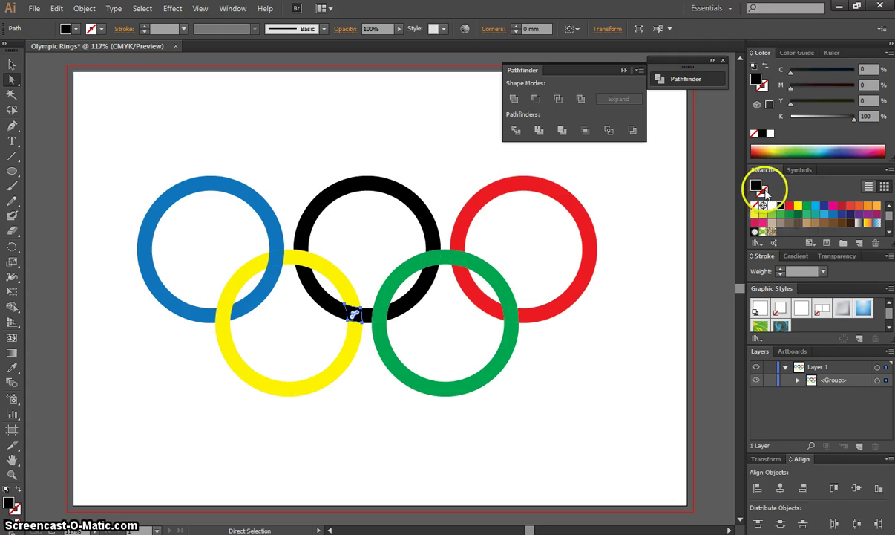
pyautogui.click(430, 258)
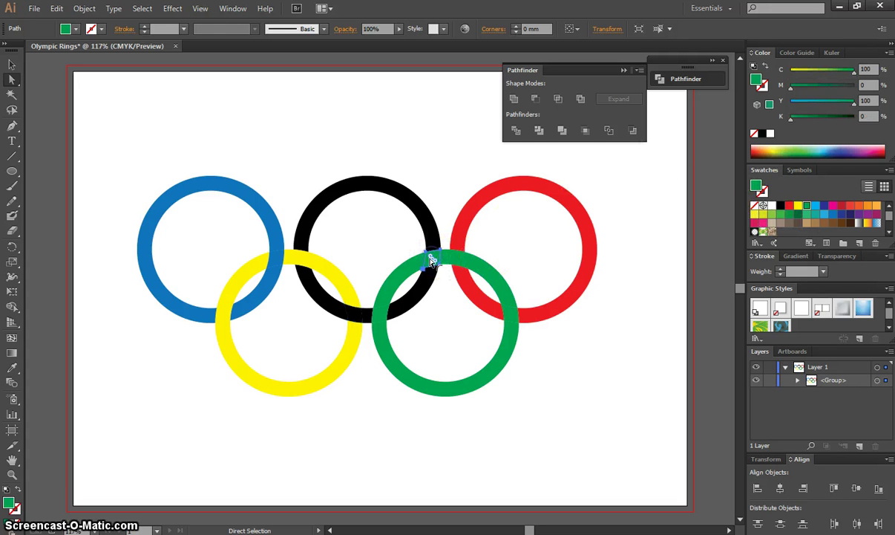
pyautogui.click(780, 206)
pyautogui.click(644, 184)
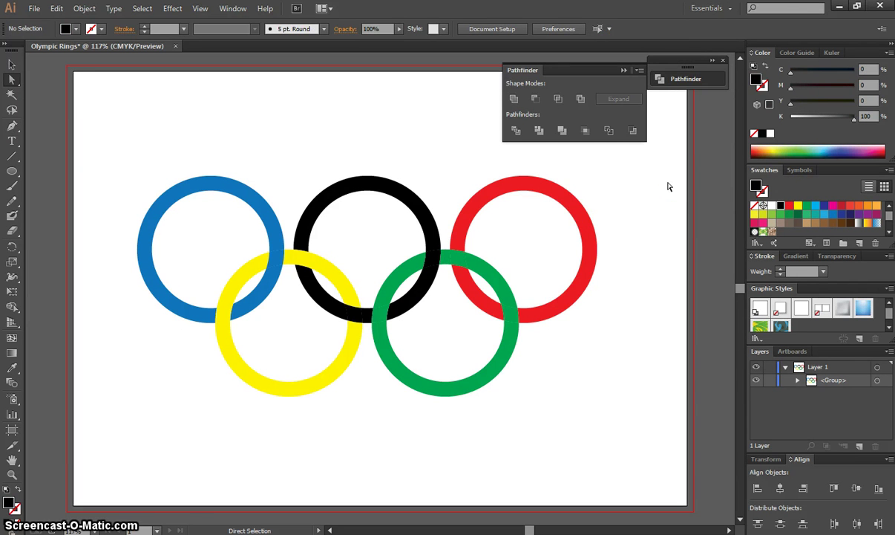
# Step: Fill the green–red overlap piece red and collapse the Pathfinder panel
pyautogui.click(510, 312)
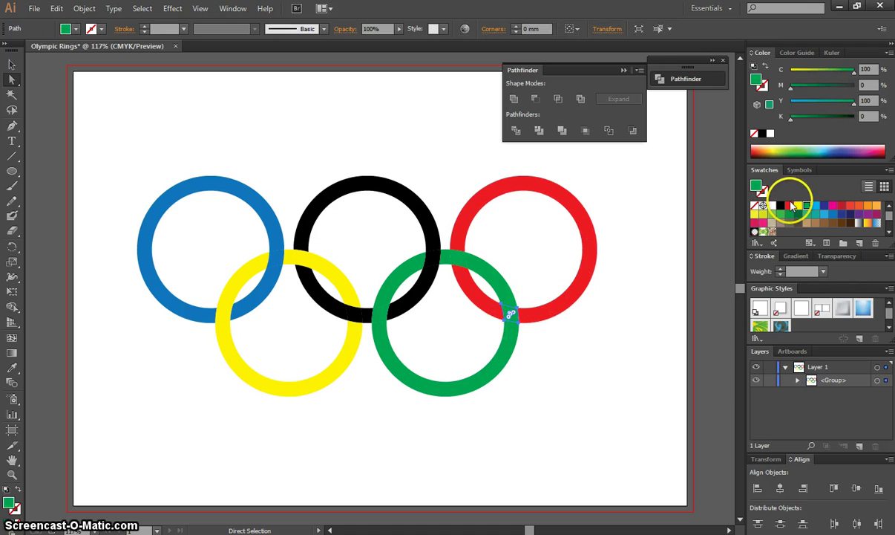
pyautogui.click(792, 205)
pyautogui.click(631, 183)
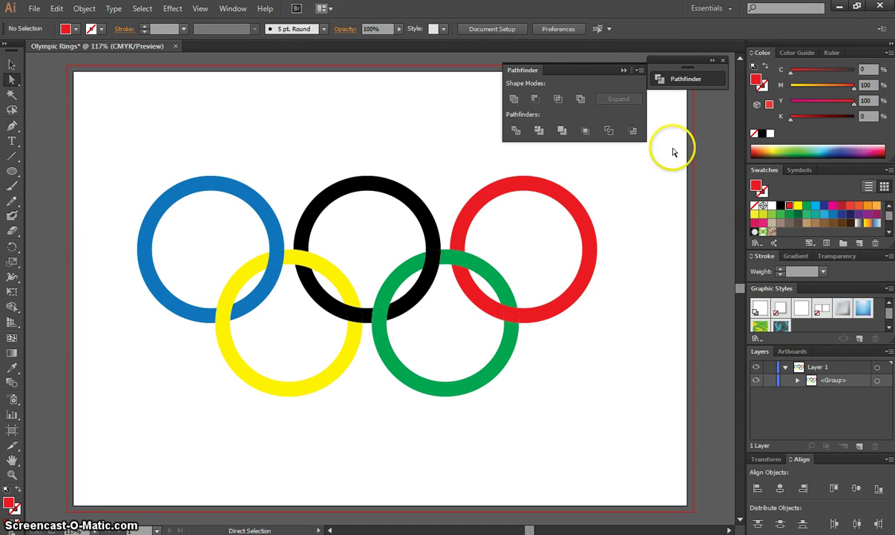
pyautogui.click(624, 70)
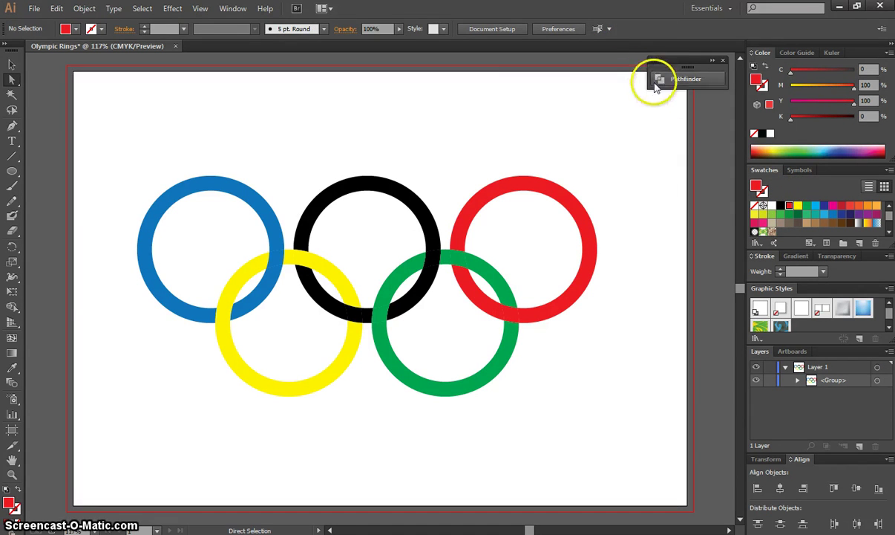
# Step: Marquee-select all the divided ring pieces and apply Pathfinder Merge so same-coloured pieces fuse into five seamless rings
pyautogui.click(15, 66)
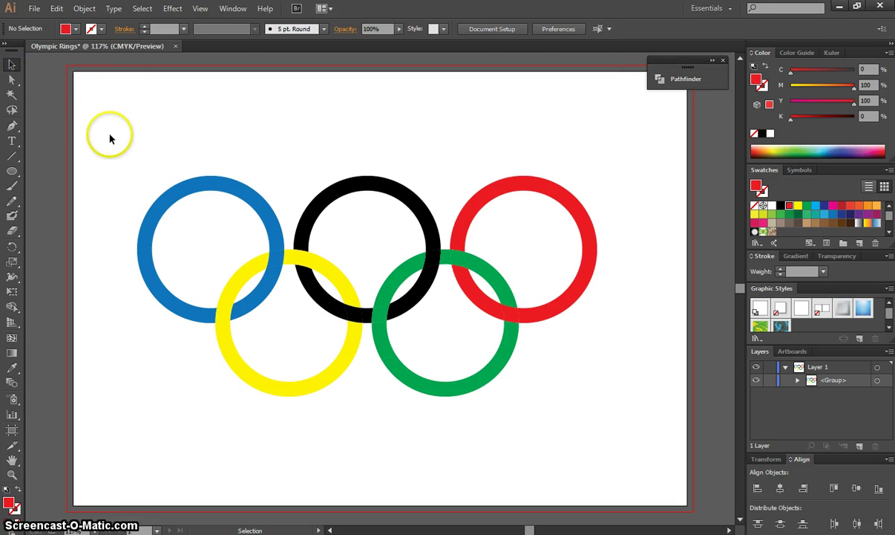
pyautogui.moveTo(104, 132); pyautogui.dragTo(639, 419)
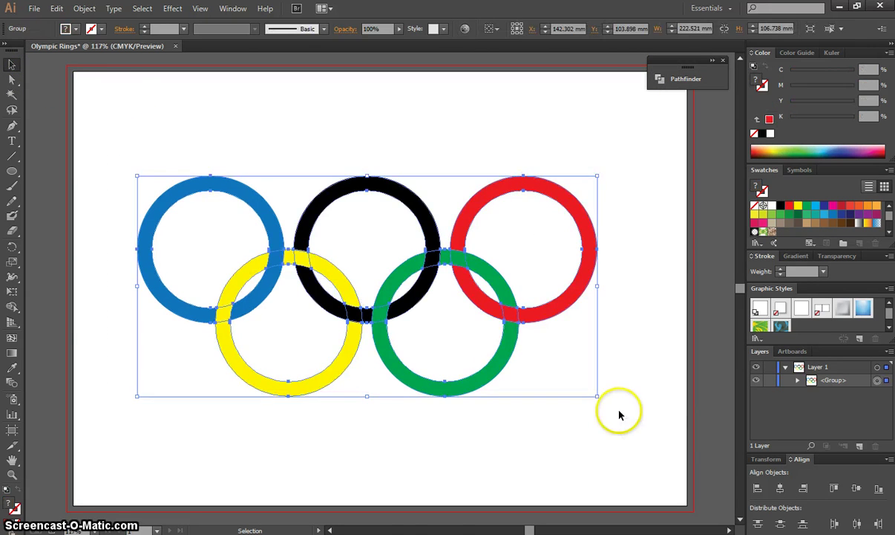
pyautogui.click(677, 82)
pyautogui.click(602, 106)
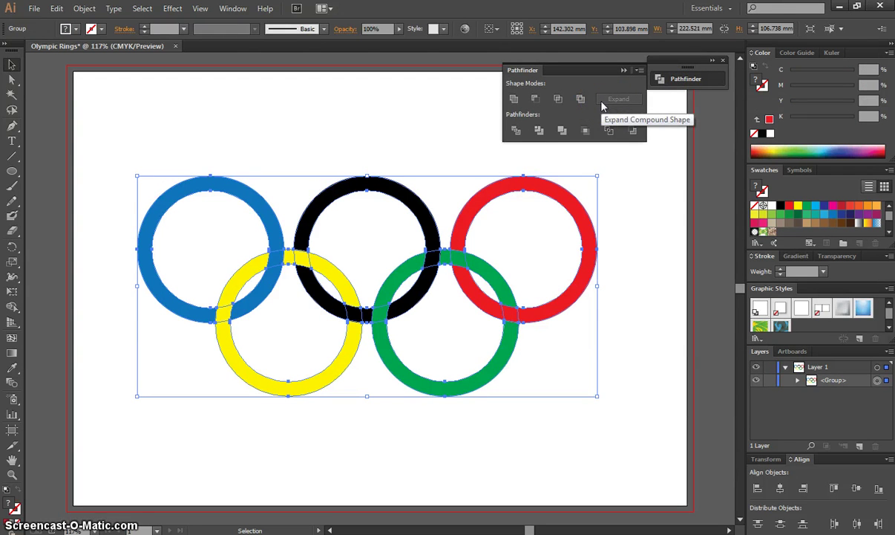
pyautogui.click(563, 130)
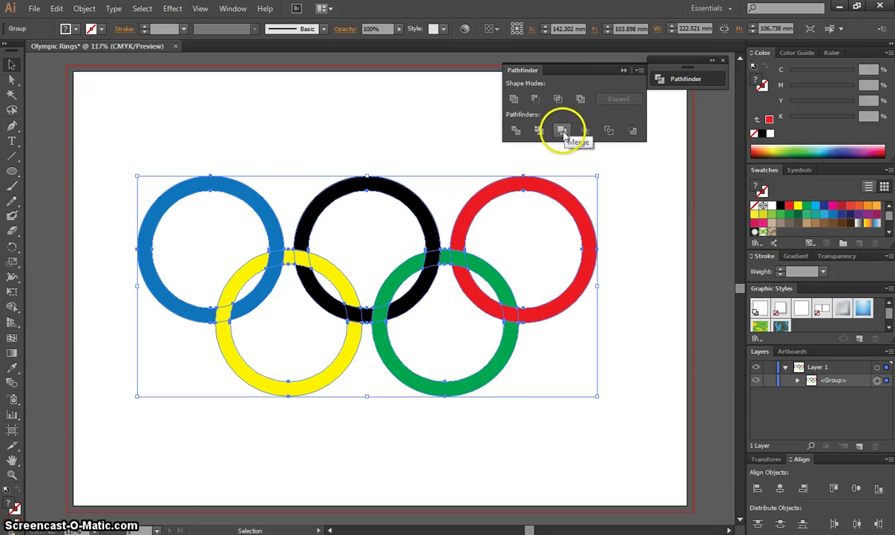
pyautogui.click(563, 130)
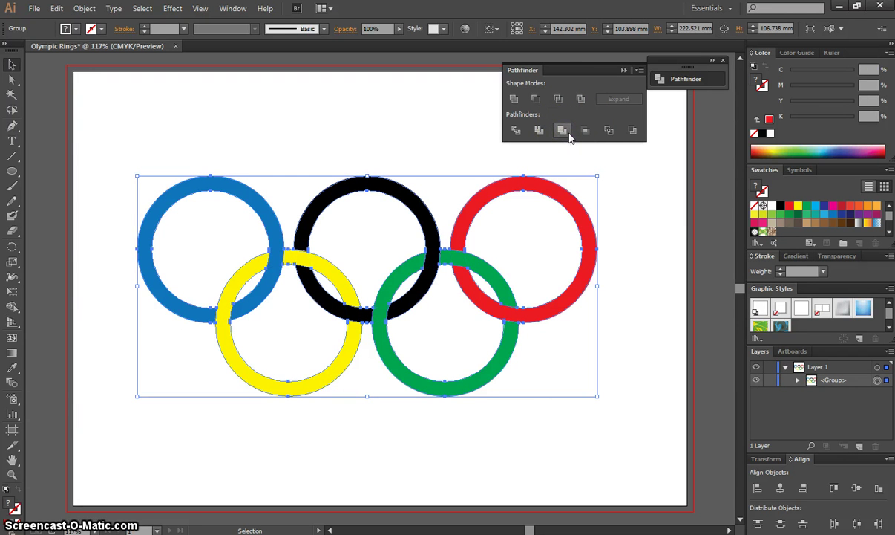
pyautogui.click(565, 130)
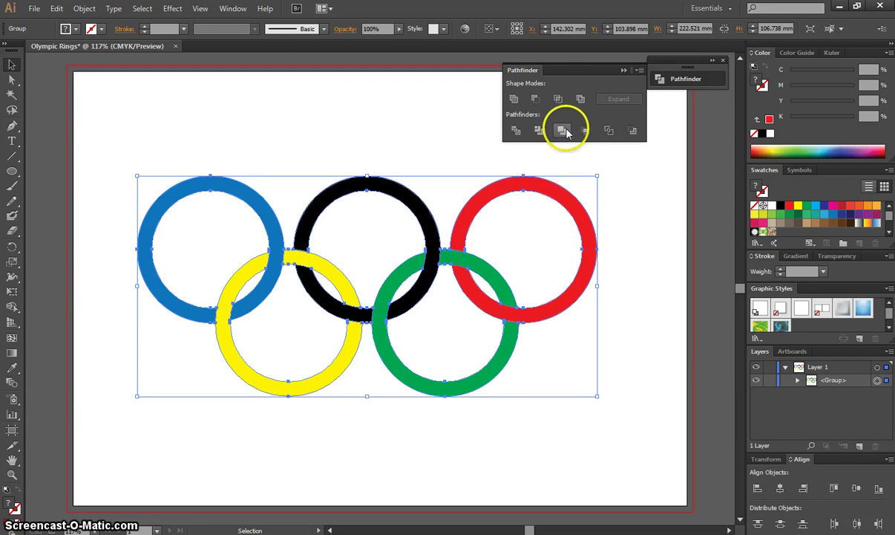
pyautogui.click(622, 70)
pyautogui.click(452, 143)
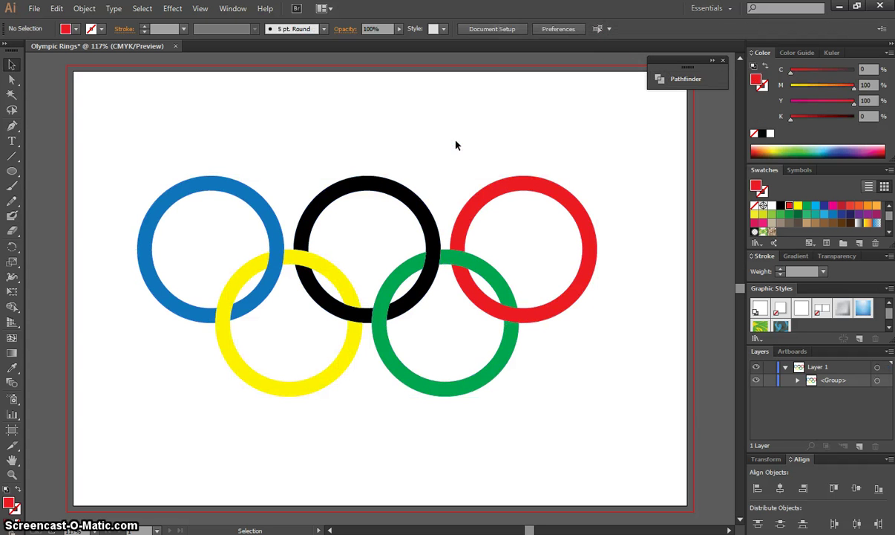
# Step: Nudge the ring group slightly up and right and give it a White stroke
pyautogui.moveTo(299, 240); pyautogui.dragTo(324, 220)
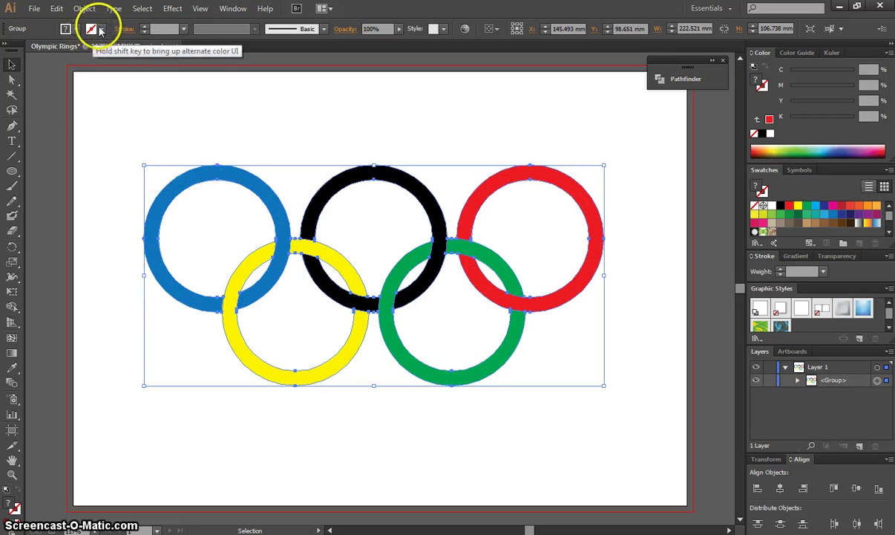
pyautogui.click(92, 28)
pyautogui.click(25, 50)
# Step: Raise the ring group's stroke weight to 4 pt, then deselect
pyautogui.click(144, 27)
pyautogui.click(145, 26)
pyautogui.click(144, 26)
pyautogui.click(183, 28)
pyautogui.click(201, 127)
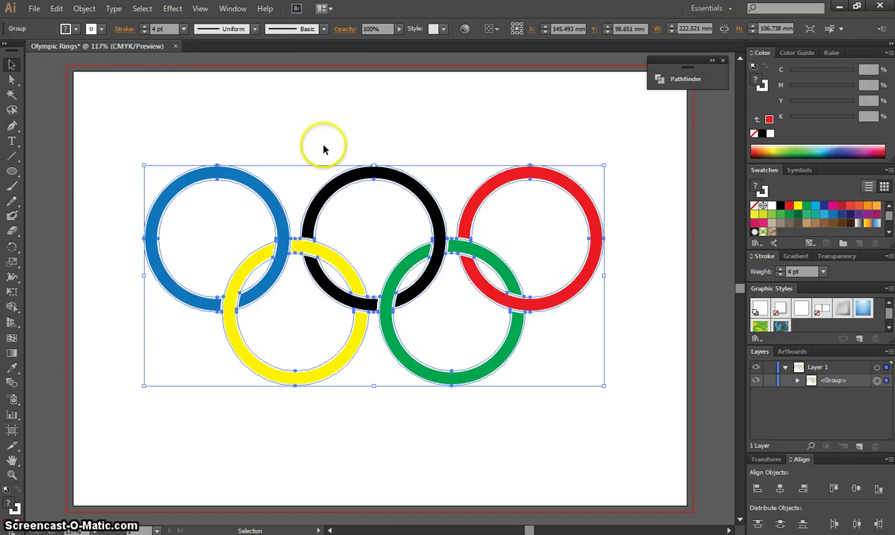
pyautogui.click(460, 133)
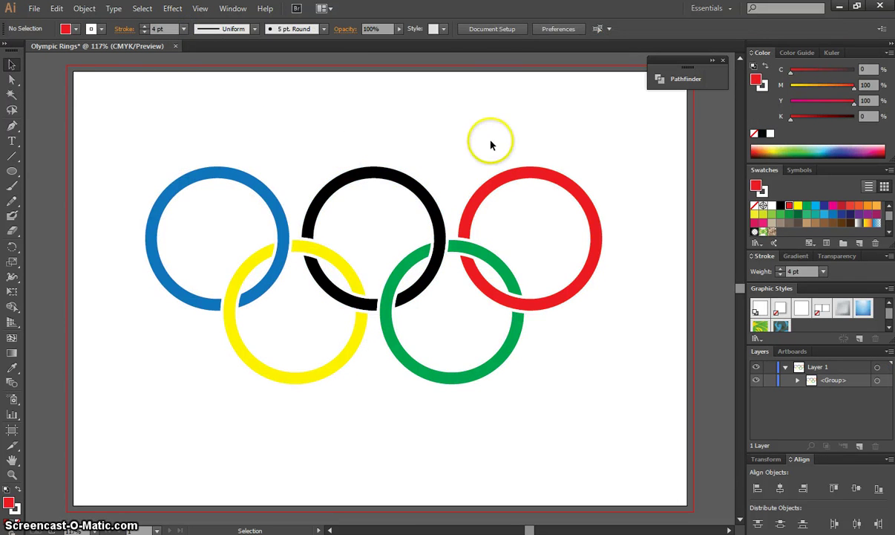